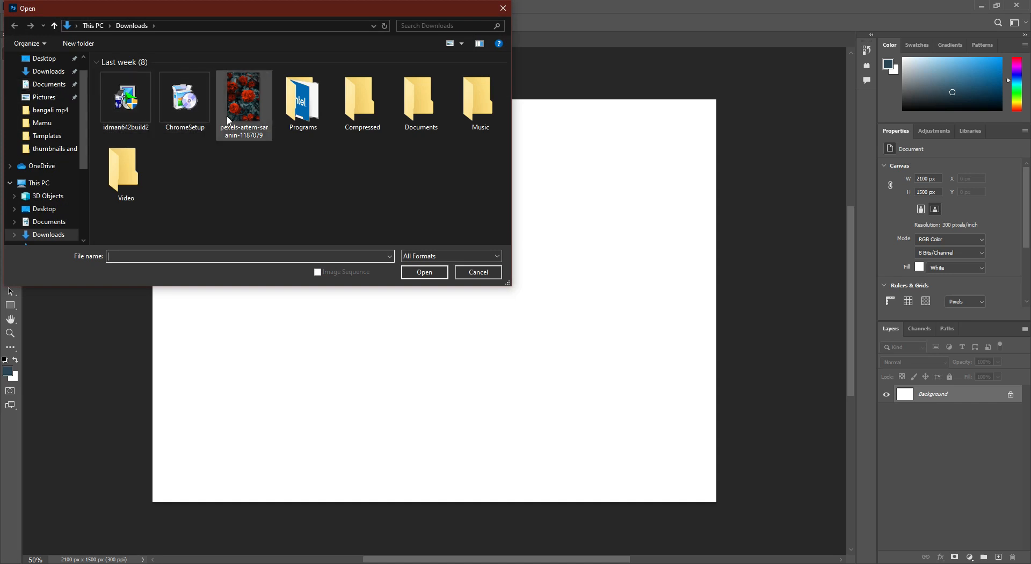
# Open the red rose photo from the Downloads folder, then unlock and duplicate its Background layer.
pyautogui.click(423, 273)
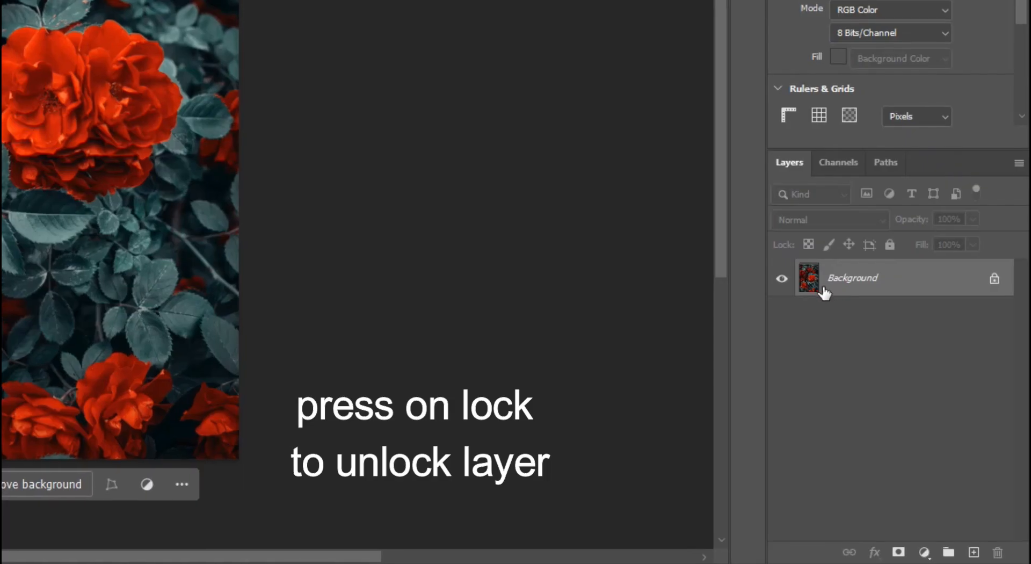
pyautogui.click(993, 282)
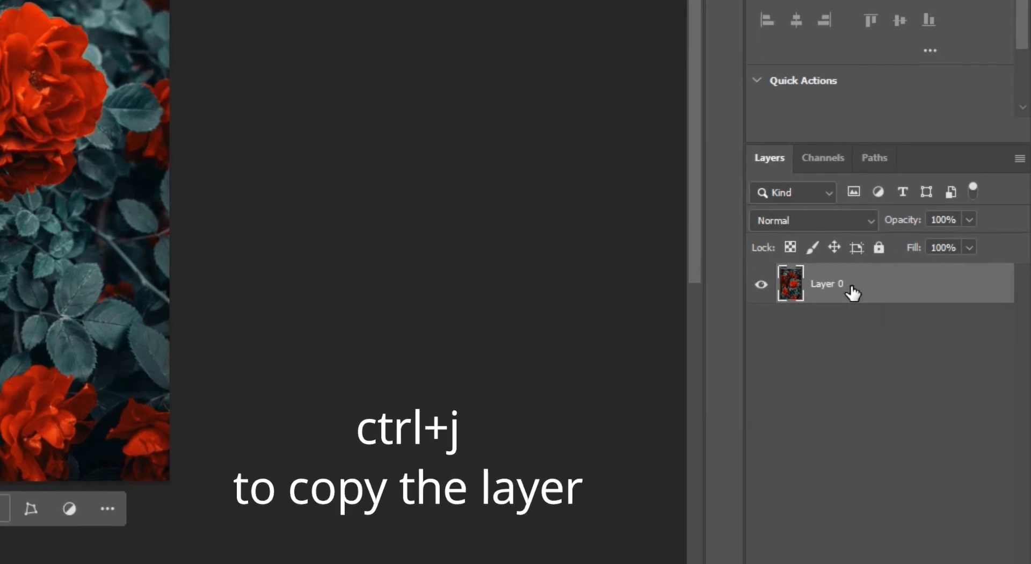
pyautogui.hotkey('ctrl', 'j')
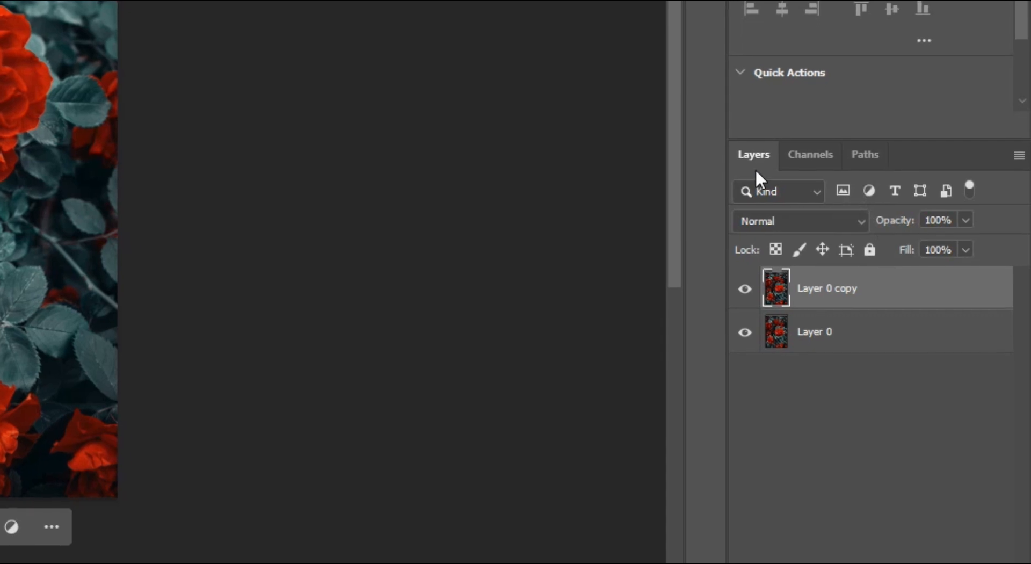
# Add a Color Balance adjustment layer above the layer copy, and float the Layers and Properties panels beside the photo.
pyautogui.moveTo(753, 154); pyautogui.dragTo(631, 143)
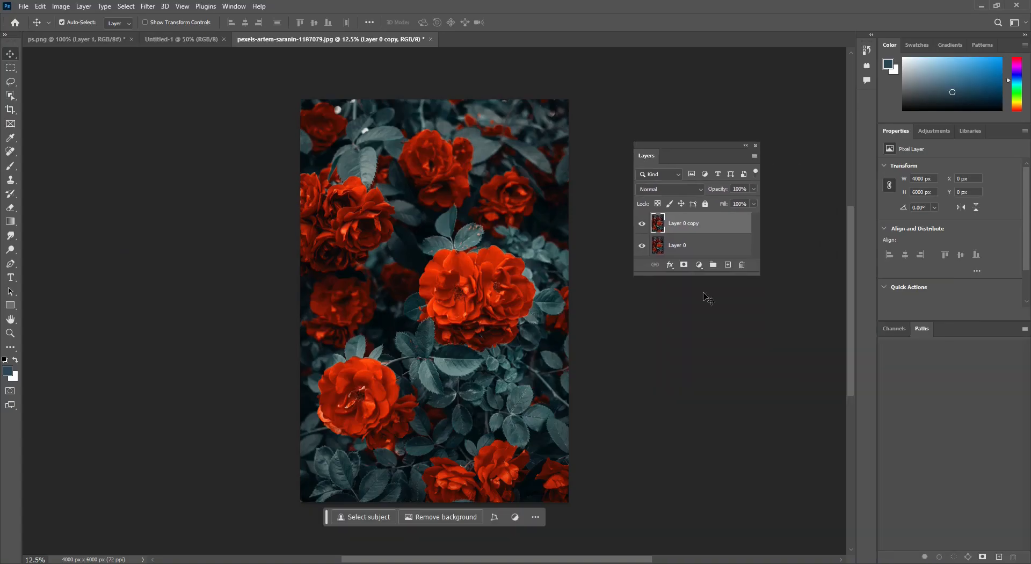
pyautogui.click(699, 265)
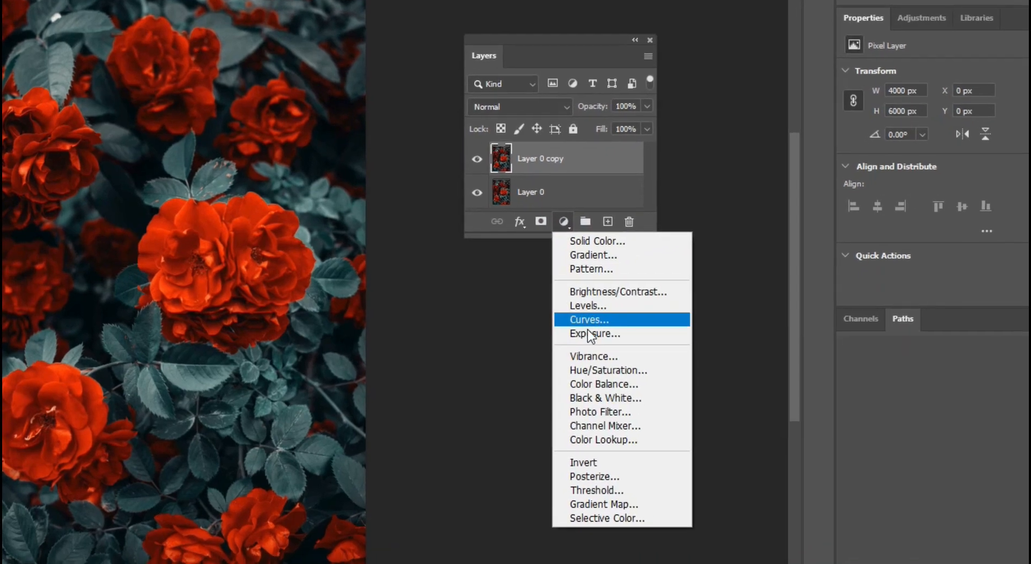
pyautogui.click(603, 383)
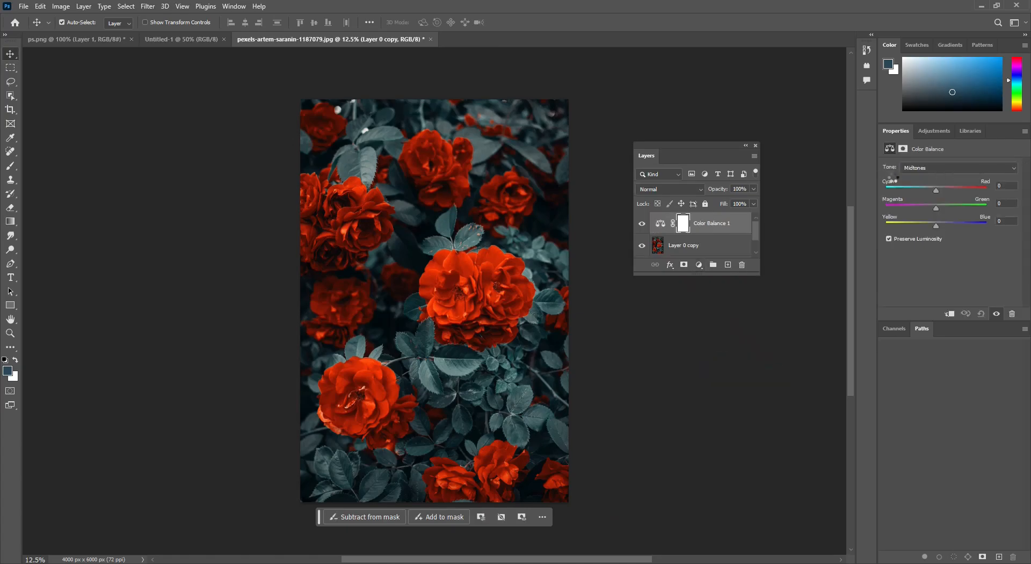
pyautogui.moveTo(900, 131); pyautogui.dragTo(646, 311)
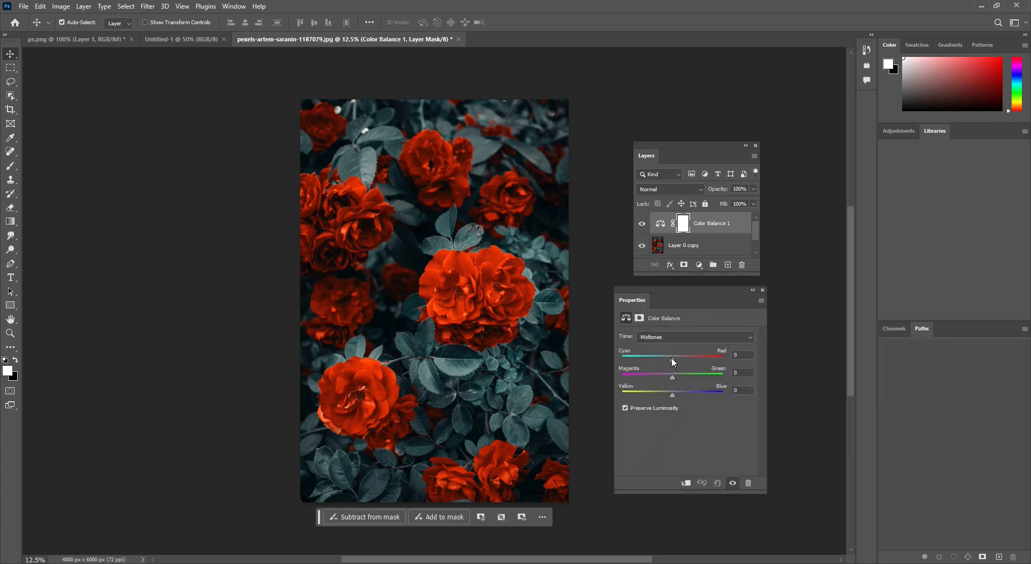
# Set the Color Balance midtones to Cyan-Red +55, Magenta-Green +42 and Yellow-Blue -21.
pyautogui.moveTo(673, 359); pyautogui.dragTo(674, 359)
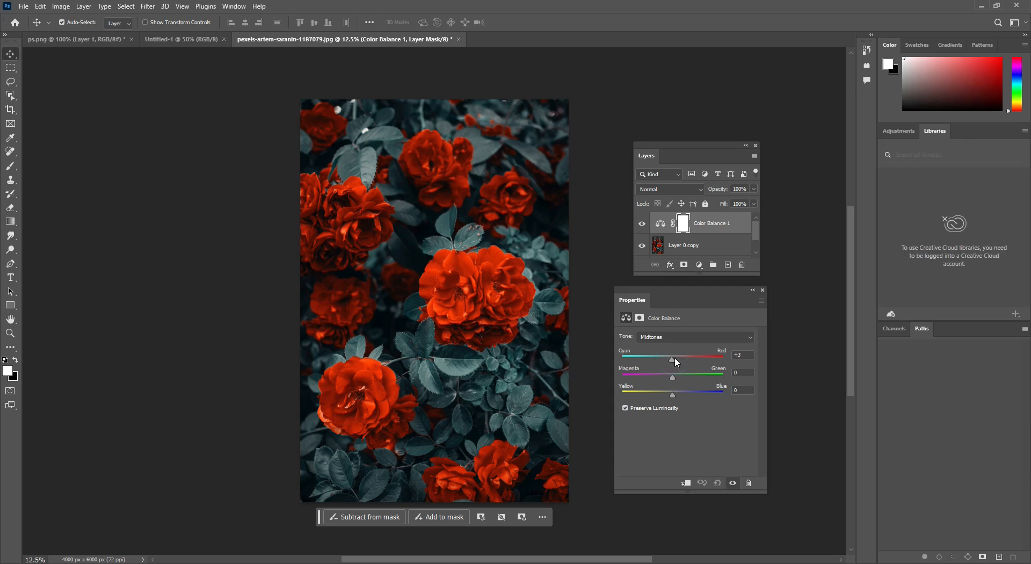
pyautogui.moveTo(684, 359); pyautogui.dragTo(681, 362)
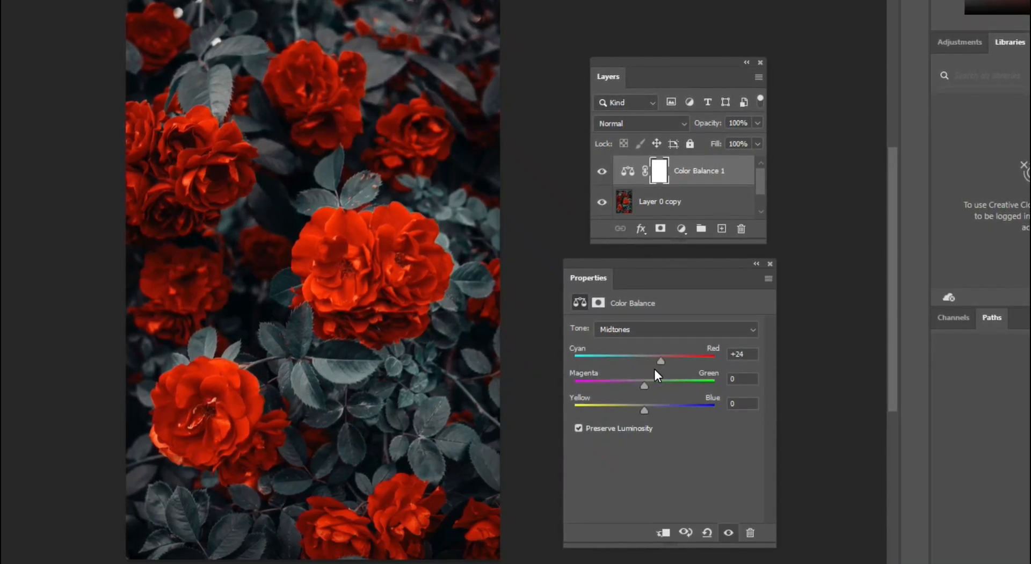
pyautogui.moveTo(643, 382); pyautogui.dragTo(677, 356)
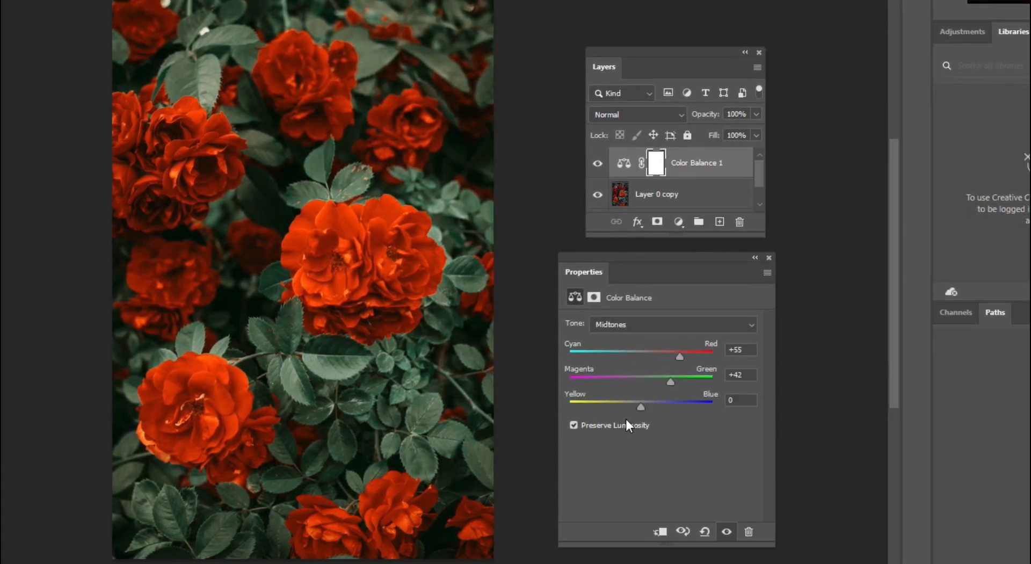
pyautogui.moveTo(638, 404)
pyautogui.mouseDown()
pyautogui.moveTo(666, 406)
pyautogui.moveTo(604, 417)
pyautogui.moveTo(624, 412)
pyautogui.mouseUp()
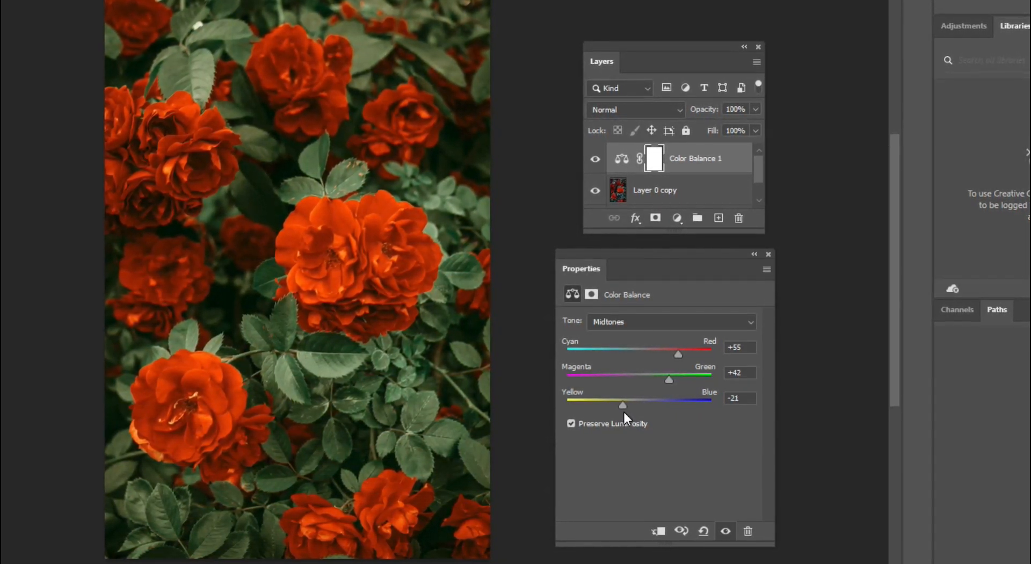
# Set the Color Balance shadows to Cyan-Red +23, Magenta-Green +41 and Yellow-Blue +17.
pyautogui.click(752, 324)
pyautogui.click(731, 336)
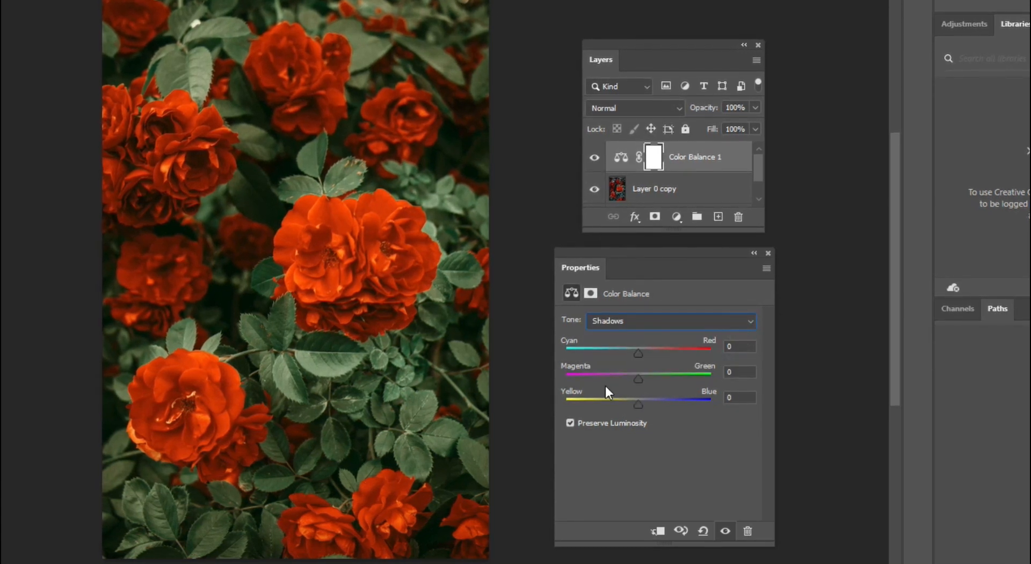
pyautogui.moveTo(638, 375); pyautogui.dragTo(652, 356)
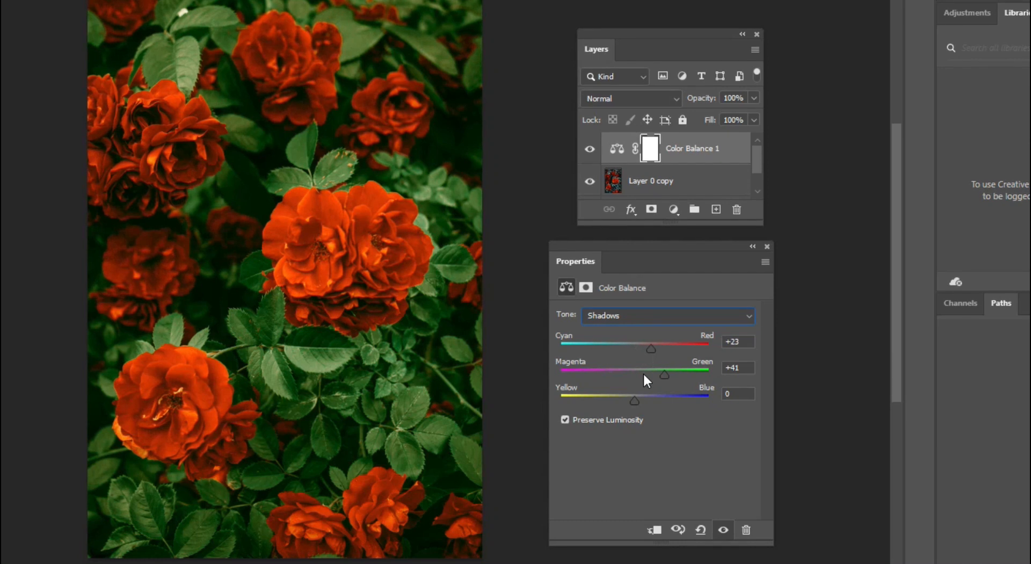
pyautogui.moveTo(636, 400); pyautogui.dragTo(658, 397)
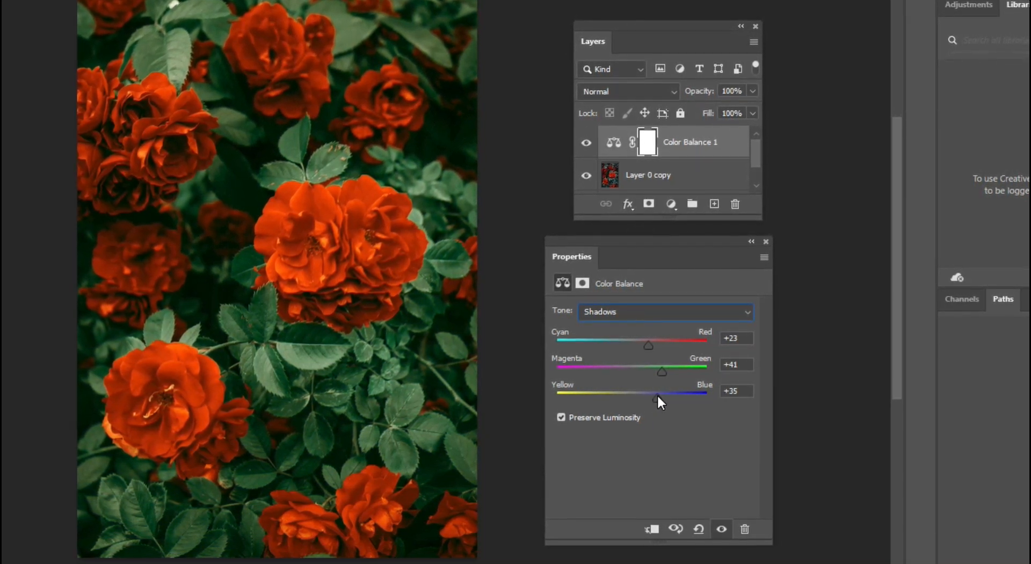
pyautogui.moveTo(657, 397)
pyautogui.mouseDown()
pyautogui.moveTo(595, 406)
pyautogui.moveTo(641, 401)
pyautogui.mouseUp()
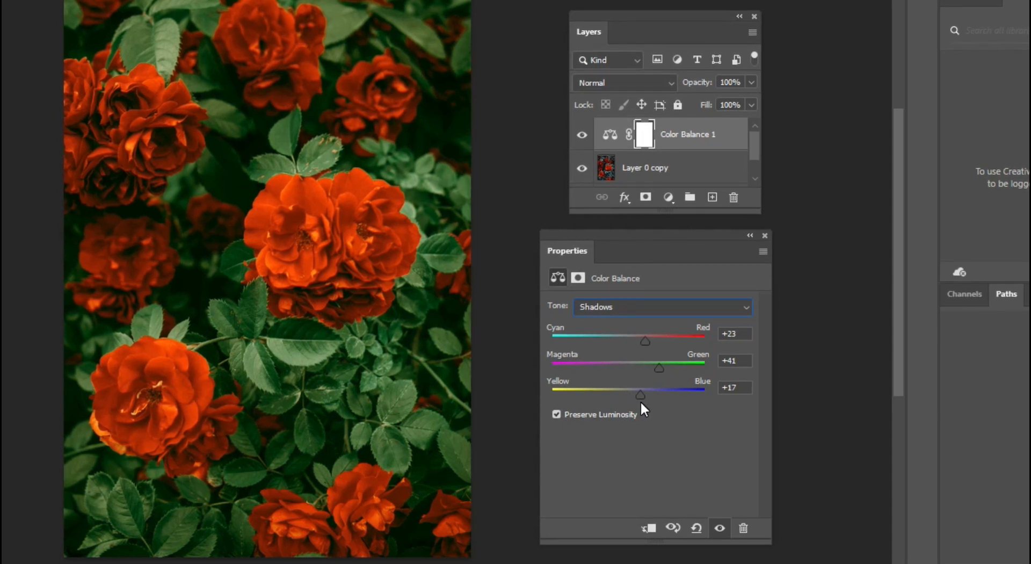
# Set the Color Balance highlights to Cyan-Red +43, Magenta-Green +28 and Yellow-Blue +25.
pyautogui.click(743, 308)
pyautogui.click(704, 350)
pyautogui.moveTo(625, 391)
pyautogui.mouseDown()
pyautogui.moveTo(601, 395)
pyautogui.moveTo(643, 394)
pyautogui.moveTo(633, 398)
pyautogui.mouseUp()
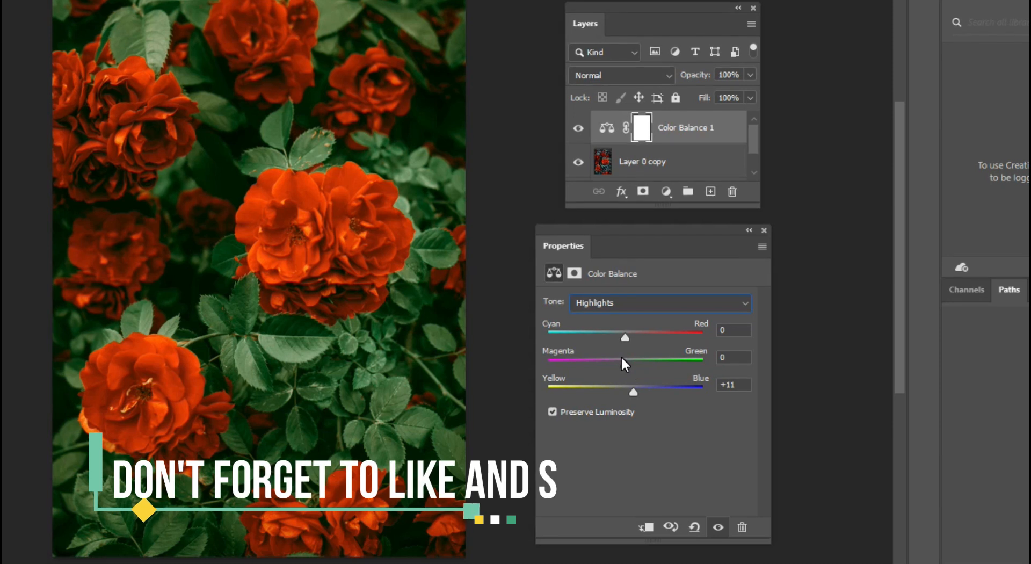
pyautogui.moveTo(622, 361); pyautogui.dragTo(658, 346)
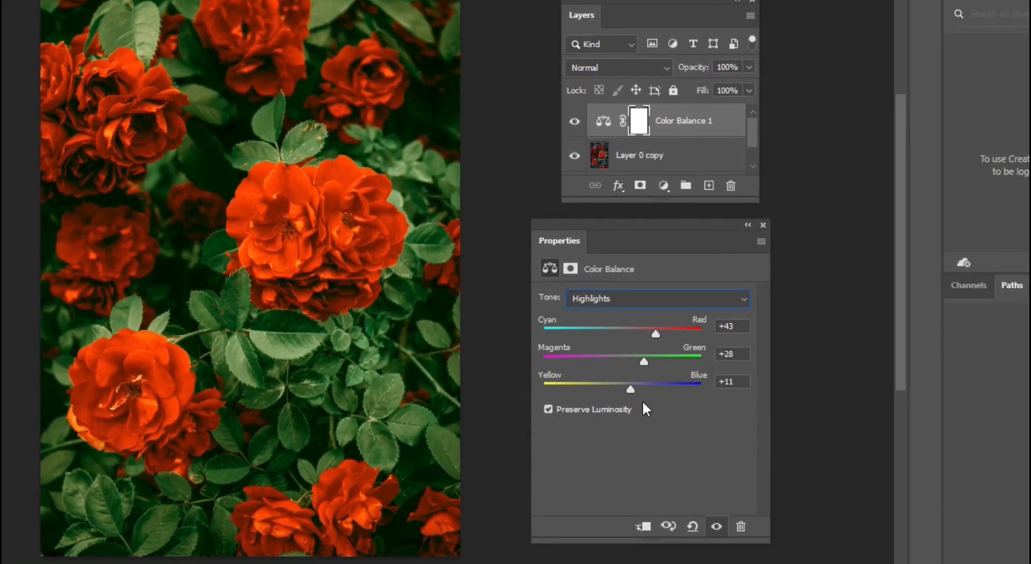
pyautogui.moveTo(630, 389)
pyautogui.mouseDown()
pyautogui.moveTo(592, 389)
pyautogui.moveTo(640, 396)
pyautogui.mouseUp()
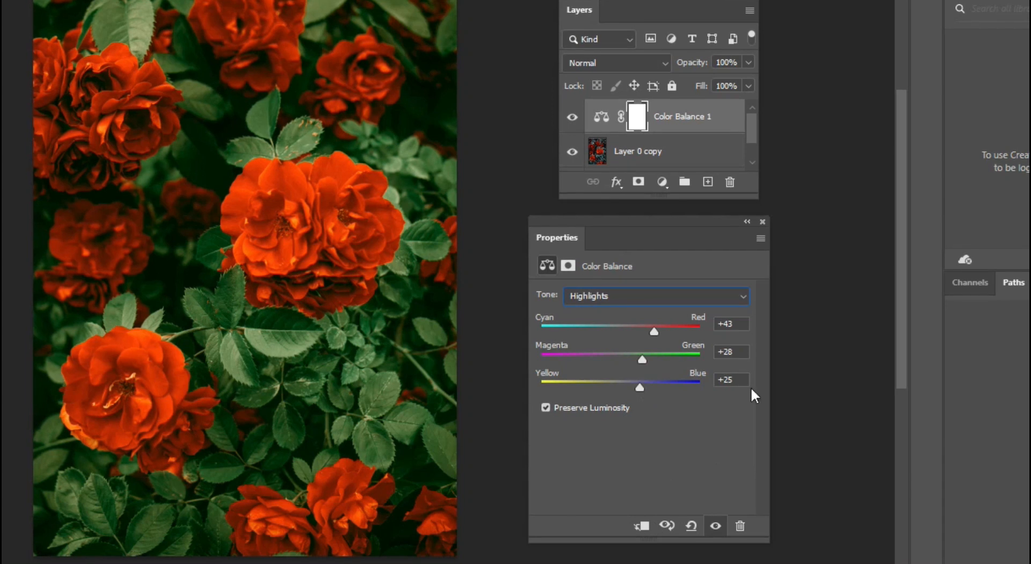
# Add a Hue/Saturation adjustment layer with Hue -12, Saturation +32 and Lightness -2.
pyautogui.click(661, 184)
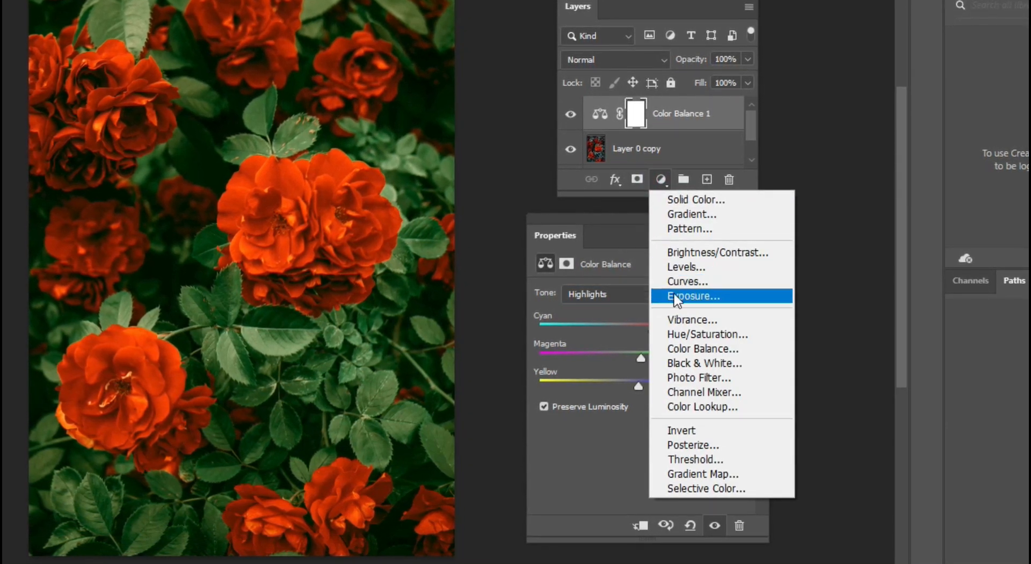
pyautogui.click(689, 334)
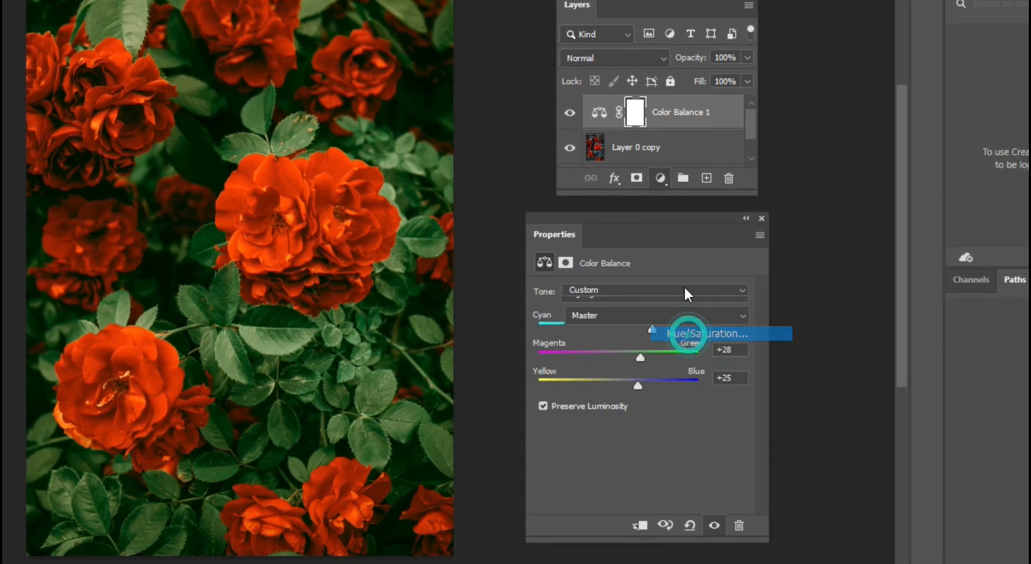
pyautogui.moveTo(638, 390); pyautogui.dragTo(633, 422)
pyautogui.moveTo(633, 349); pyautogui.dragTo(616, 350)
pyautogui.click(652, 382)
pyautogui.moveTo(653, 382); pyautogui.dragTo(668, 388)
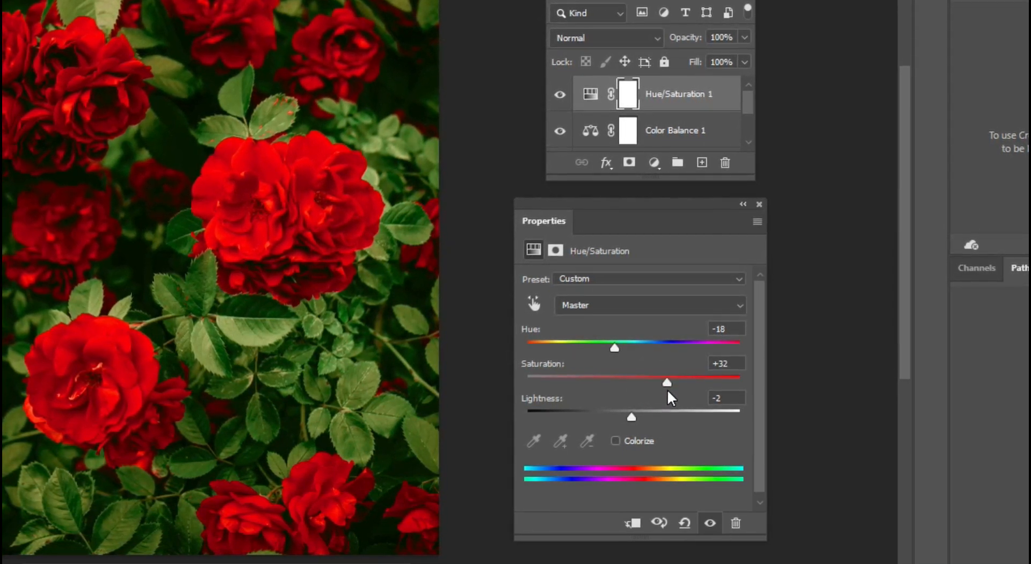
pyautogui.moveTo(614, 344)
pyautogui.mouseDown()
pyautogui.moveTo(602, 346)
pyautogui.moveTo(631, 353)
pyautogui.moveTo(617, 352)
pyautogui.mouseUp()
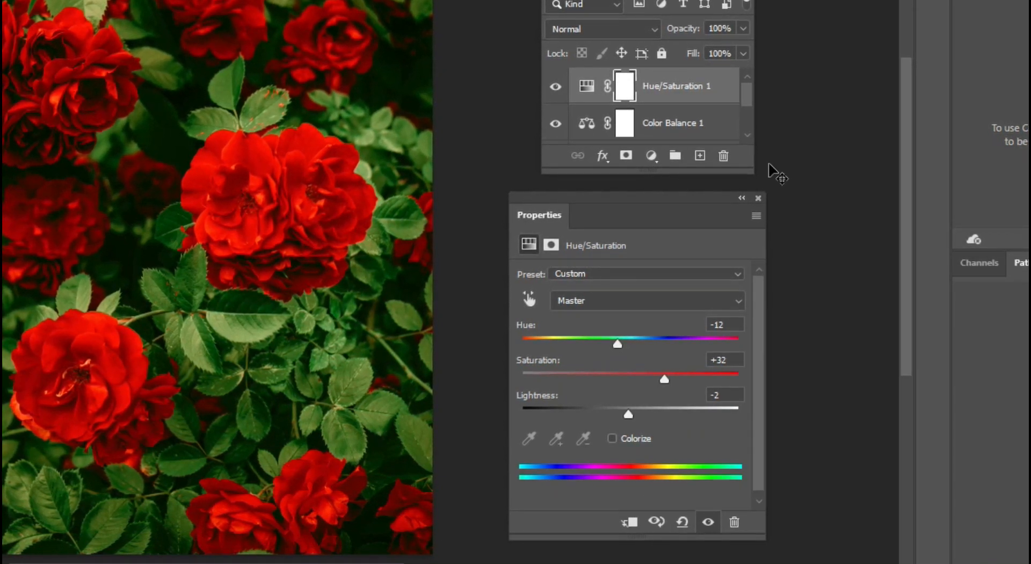
# Add a Levels adjustment layer, set its midtone input to 1.33 and lower the white input level slightly.
pyautogui.click(651, 155)
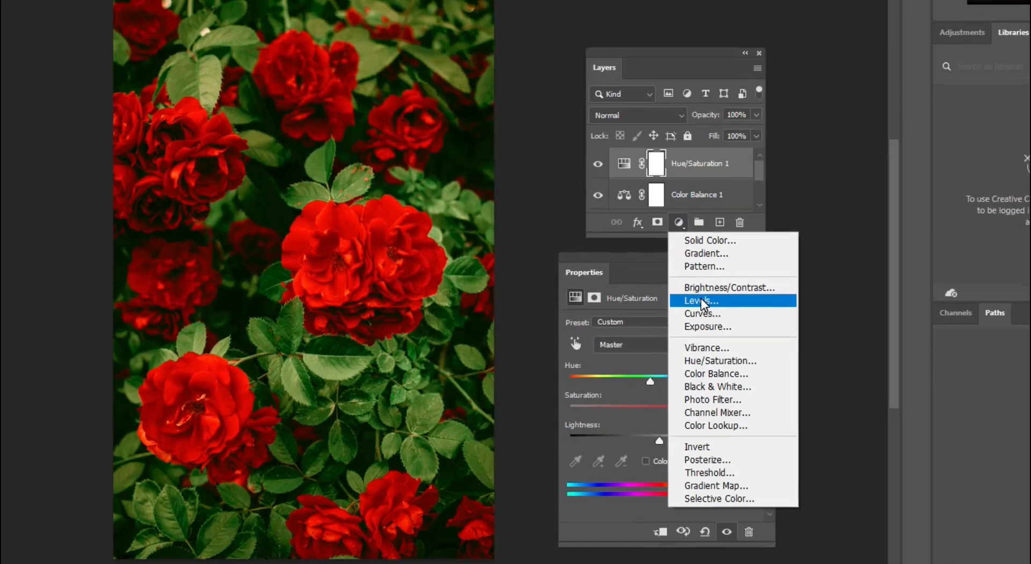
pyautogui.click(678, 247)
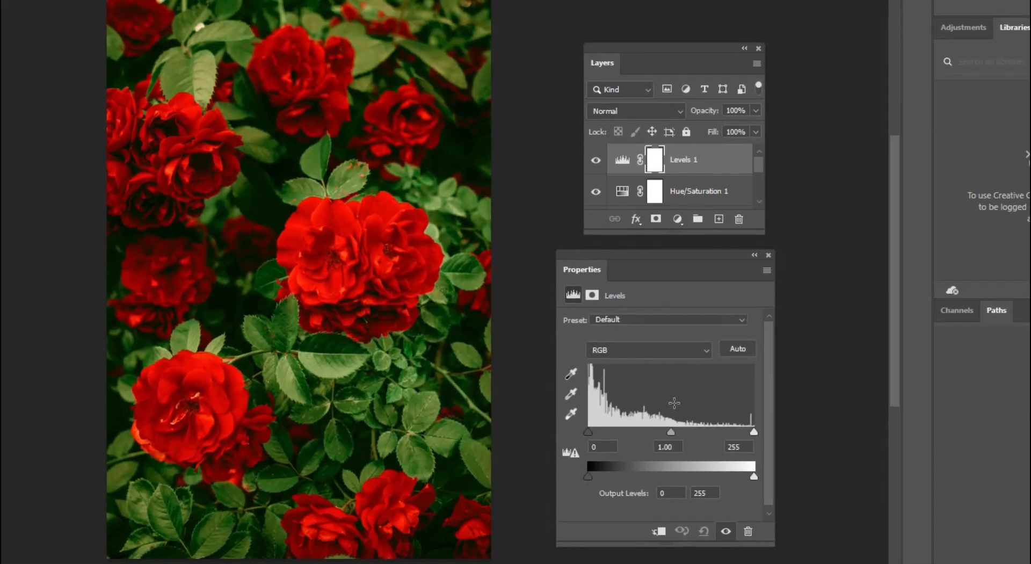
pyautogui.moveTo(671, 433)
pyautogui.mouseDown()
pyautogui.moveTo(627, 407)
pyautogui.moveTo(660, 436)
pyautogui.moveTo(651, 431)
pyautogui.mouseUp()
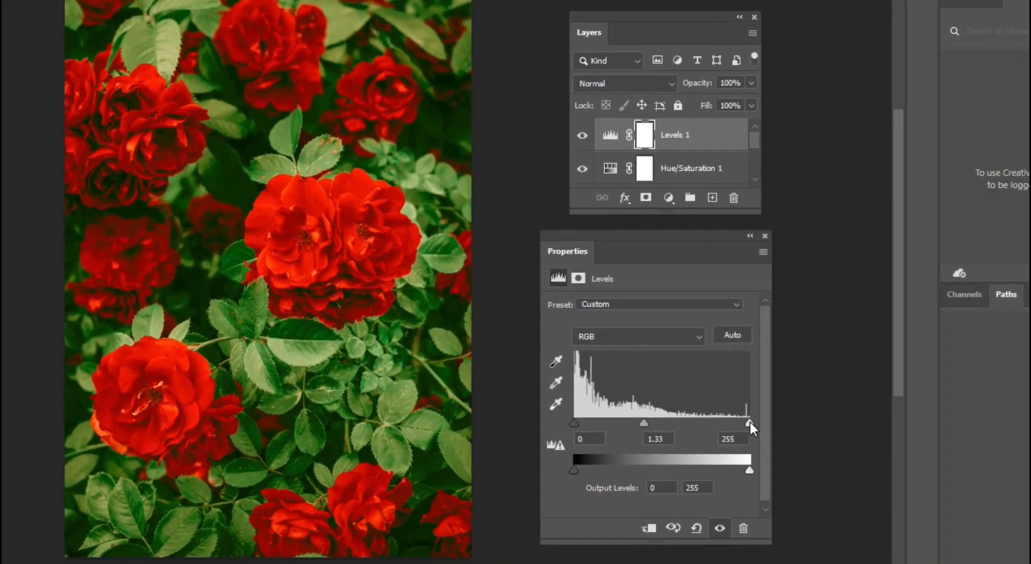
pyautogui.moveTo(753, 432); pyautogui.dragTo(733, 421)
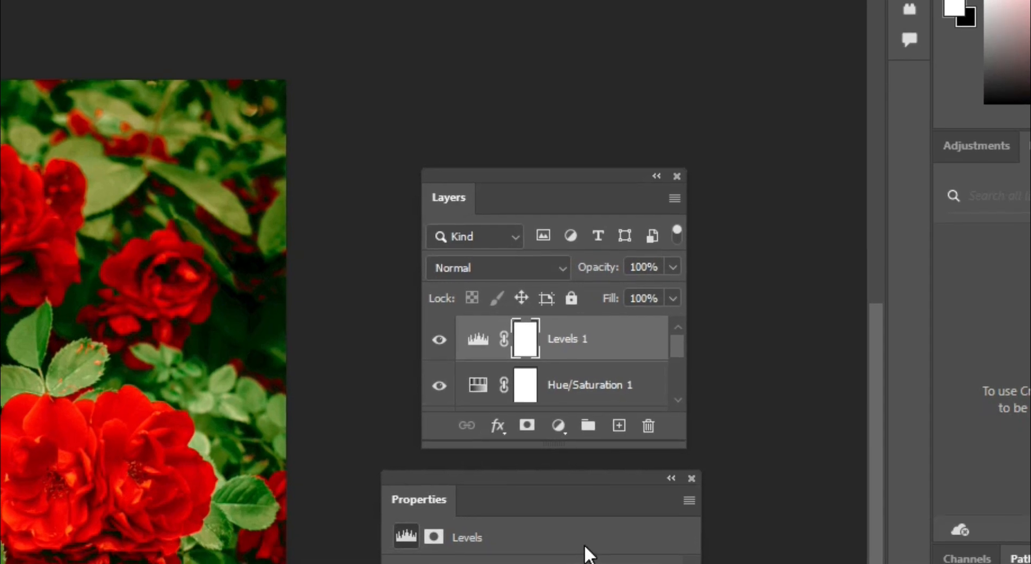
# Move the floating Layers panel higher and lengthen it to fit every layer.
pyautogui.scroll(-1, 472, 349)
pyautogui.scroll(1, 477, 349)
pyautogui.moveTo(566, 167); pyautogui.dragTo(566, 26)
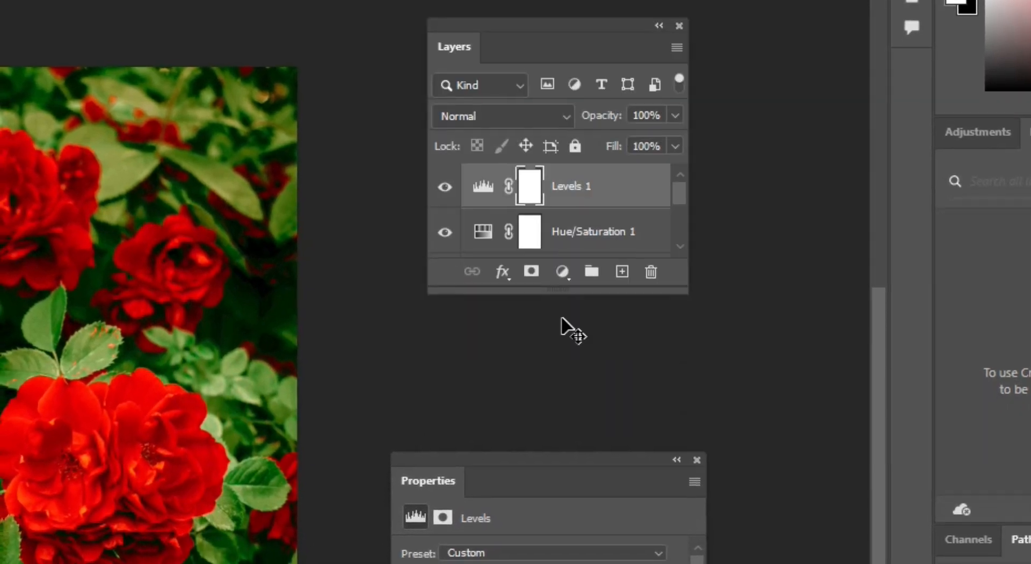
pyautogui.moveTo(553, 293); pyautogui.dragTo(529, 441)
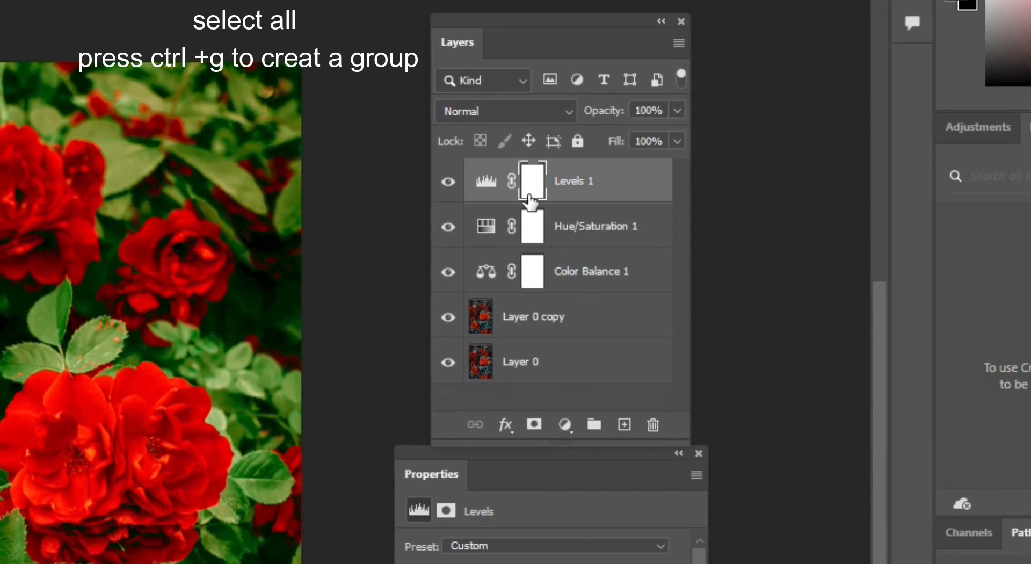
# Group the Levels, Hue/Saturation and Color Balance adjustment layers together with Layer 0 copy.
pyautogui.keyDown('ctrl'); pyautogui.click(533, 226); pyautogui.keyUp('ctrl')
pyautogui.keyDown('ctrl'); pyautogui.click(564, 225); pyautogui.keyUp('ctrl')
pyautogui.keyDown('ctrl'); pyautogui.click(557, 265); pyautogui.keyUp('ctrl')
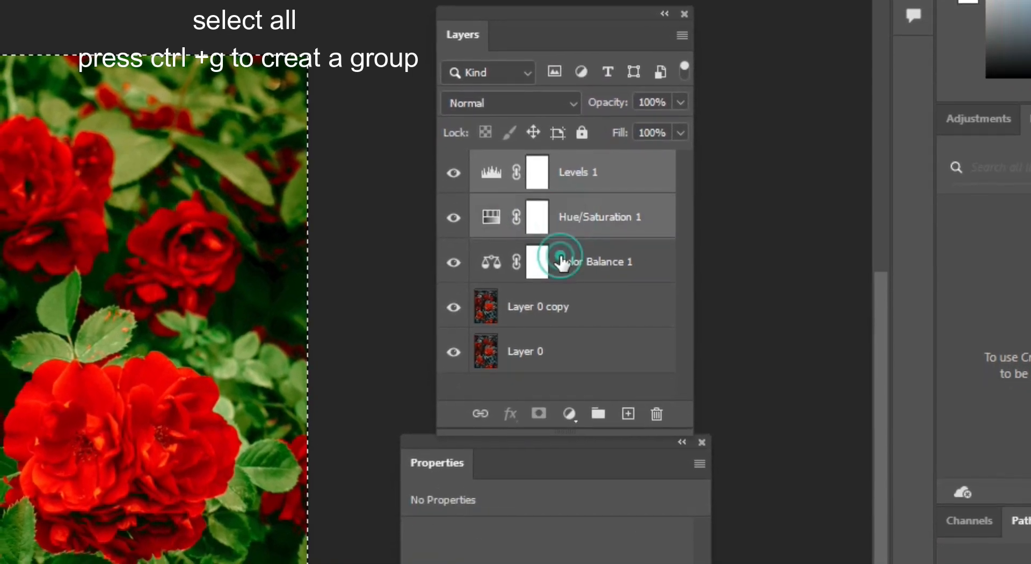
pyautogui.keyDown('ctrl'); pyautogui.click(566, 303); pyautogui.keyUp('ctrl')
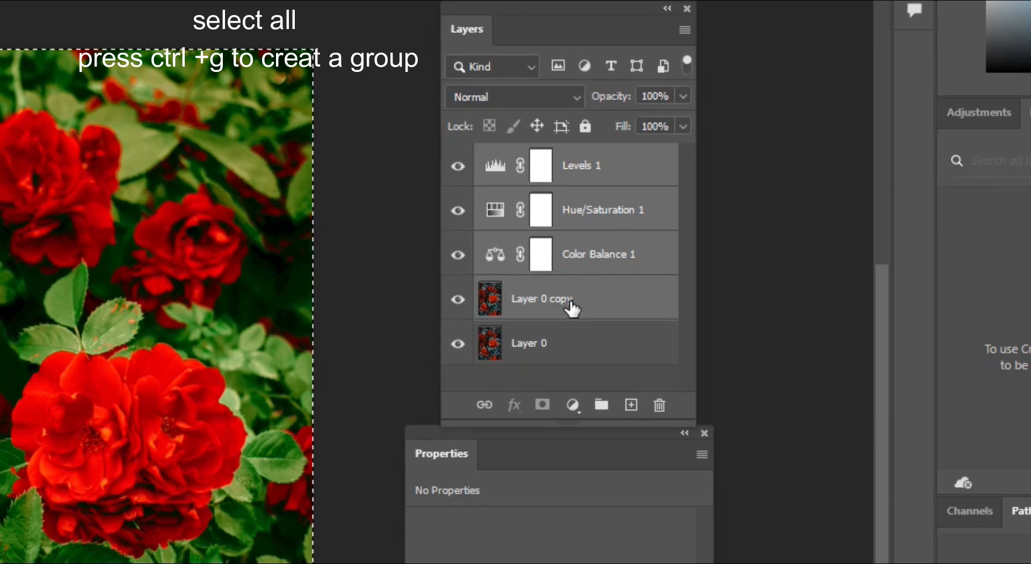
pyautogui.hotkey('ctrl', 'g')
# Toggle the visibility of Group 1 off and on to compare the photo before and after the color grading.
pyautogui.click(459, 156)
pyautogui.click(459, 156)
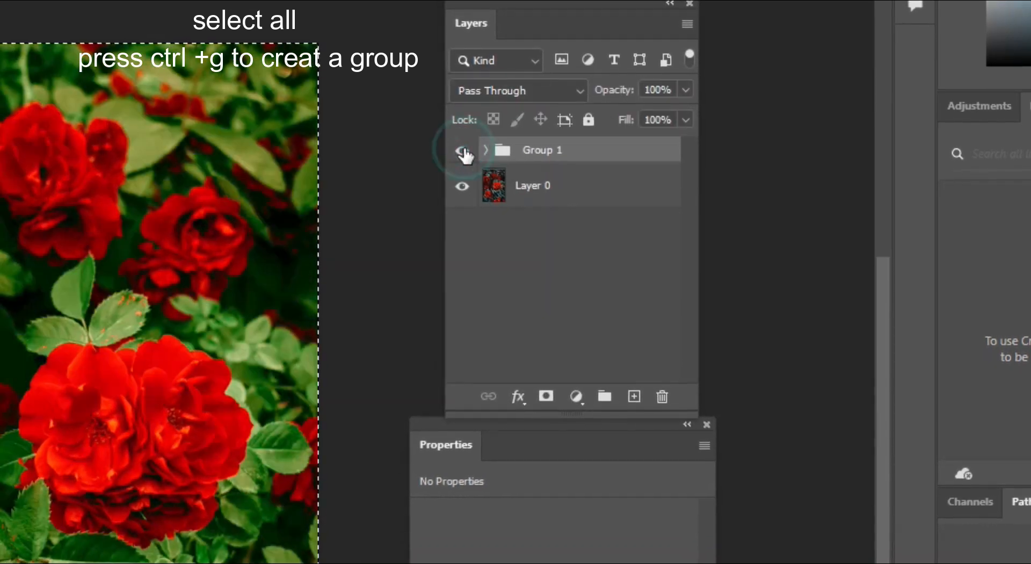
pyautogui.click(462, 152)
pyautogui.click(462, 153)
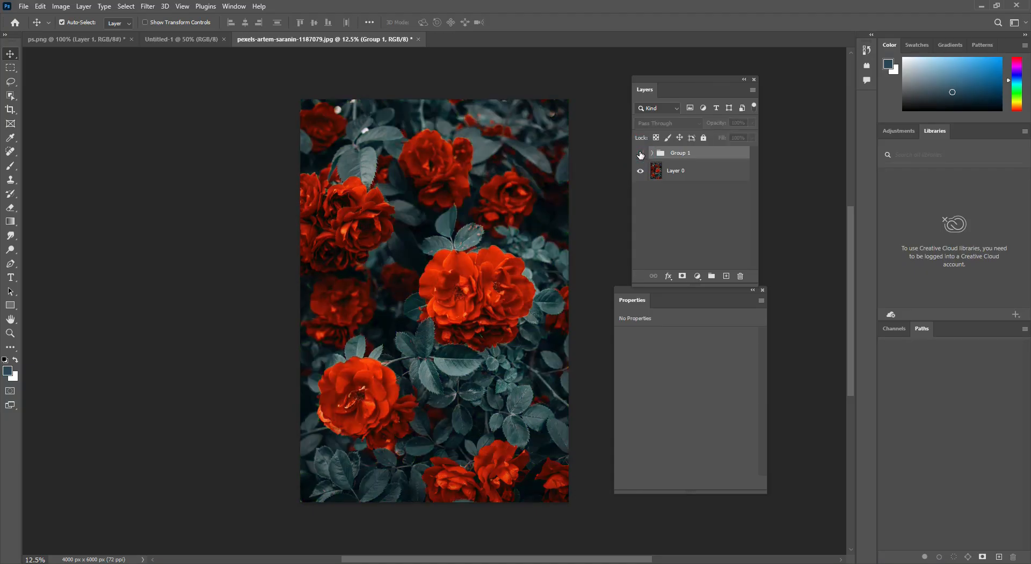
pyautogui.click(640, 154)
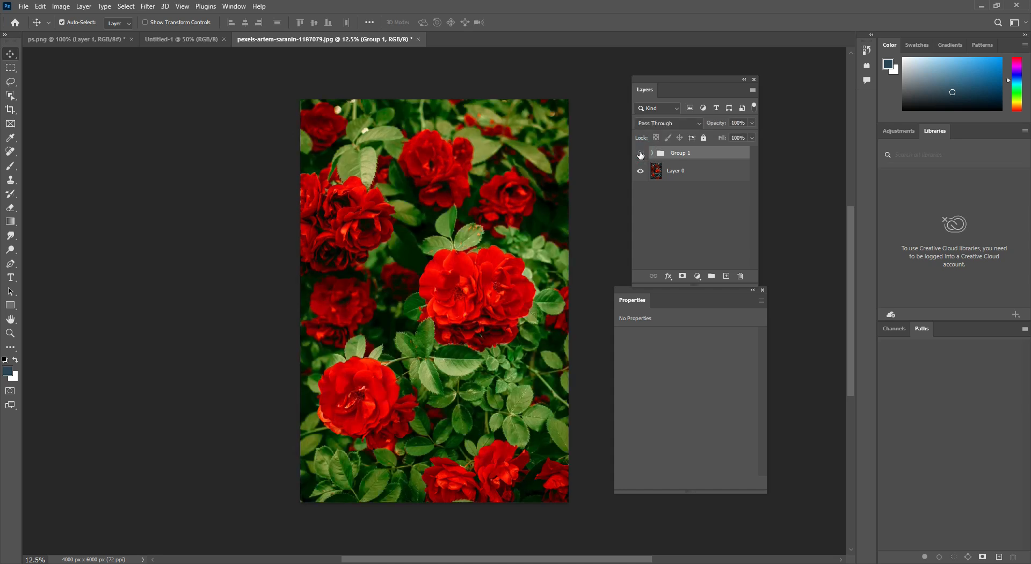
pyautogui.click(640, 155)
pyautogui.click(640, 155)
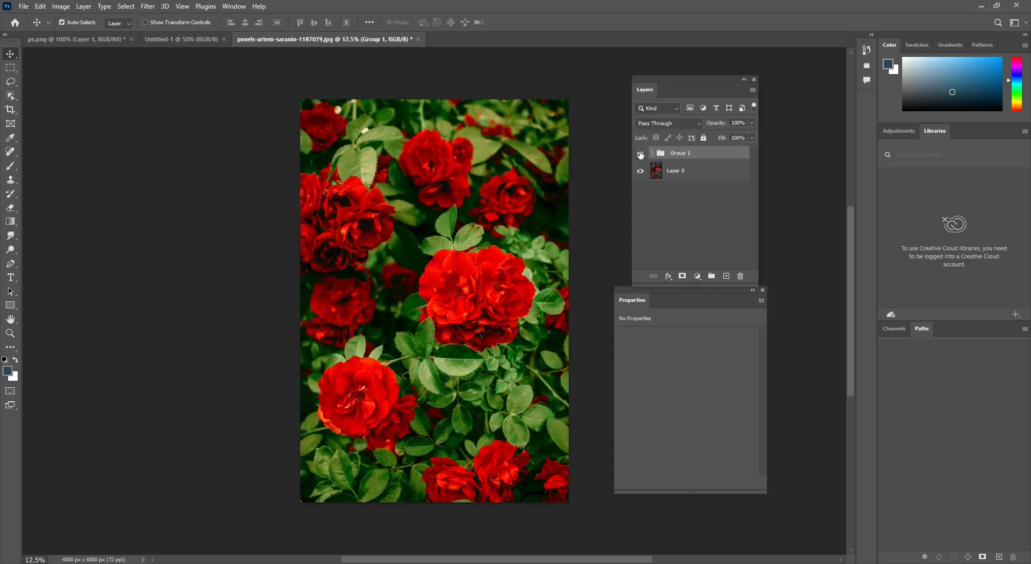